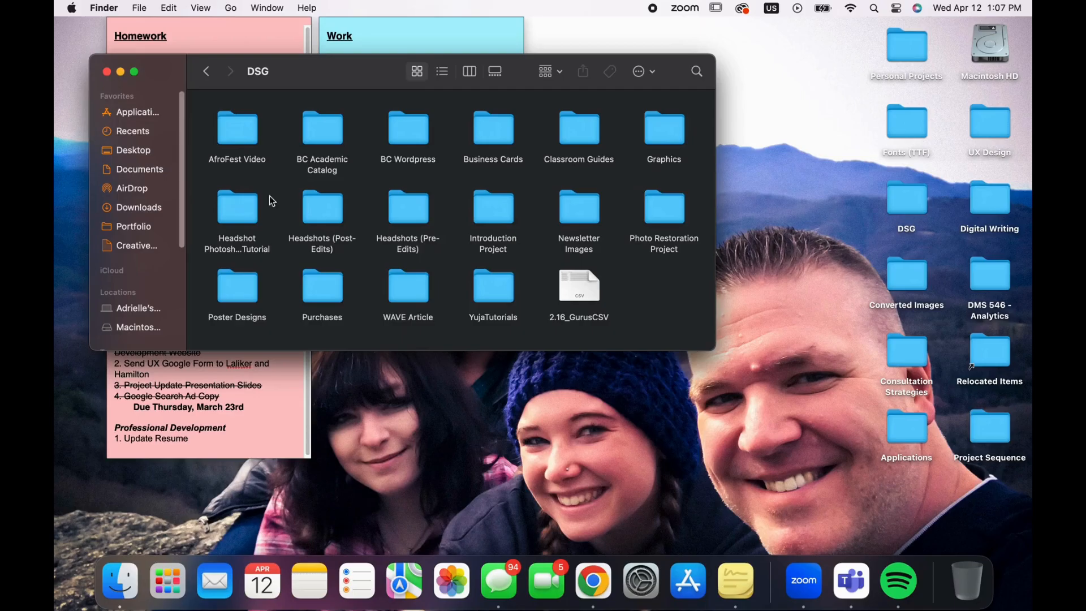
Open the 3/22/23 Headshots folder inside Spring 2023 Headshots, within the Headshots (Pre-Edits) folder
{"action": "left_click_drag", "start_coordinate": [289, 178], "coordinate": [435, 249]}
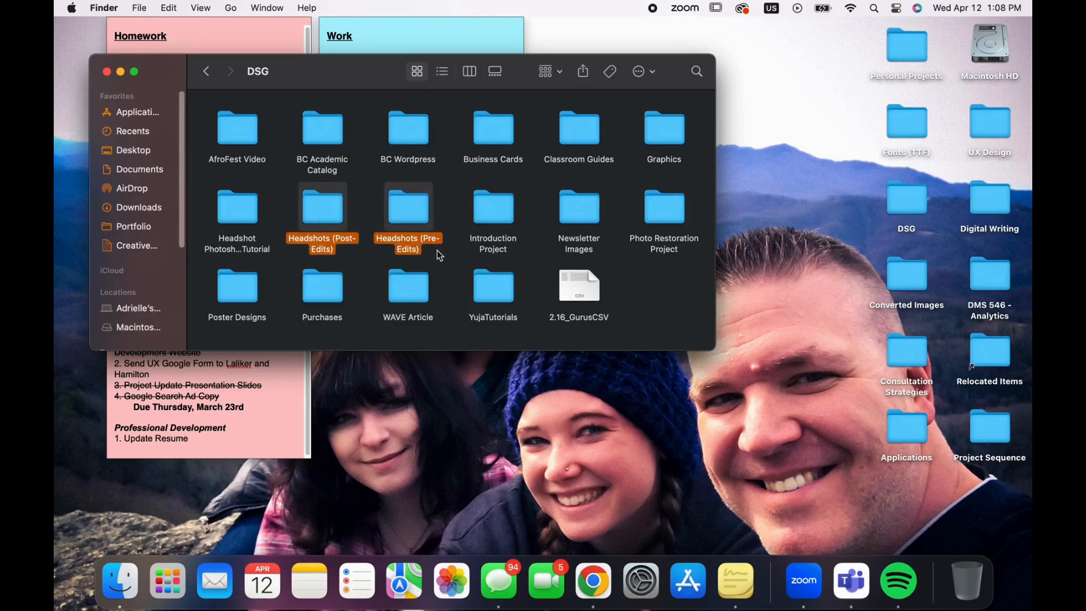
{"action": "left_click", "coordinate": [437, 250]}
{"action": "left_click", "coordinate": [413, 208]}
{"action": "double_click", "coordinate": [416, 213]}
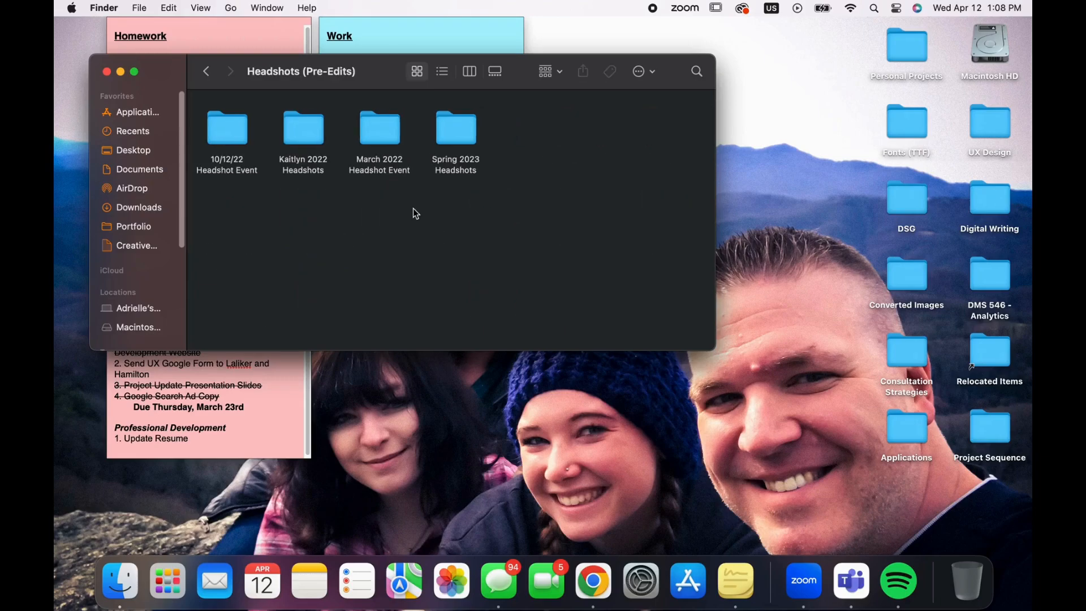
{"action": "double_click", "coordinate": [454, 131]}
{"action": "left_click", "coordinate": [237, 130]}
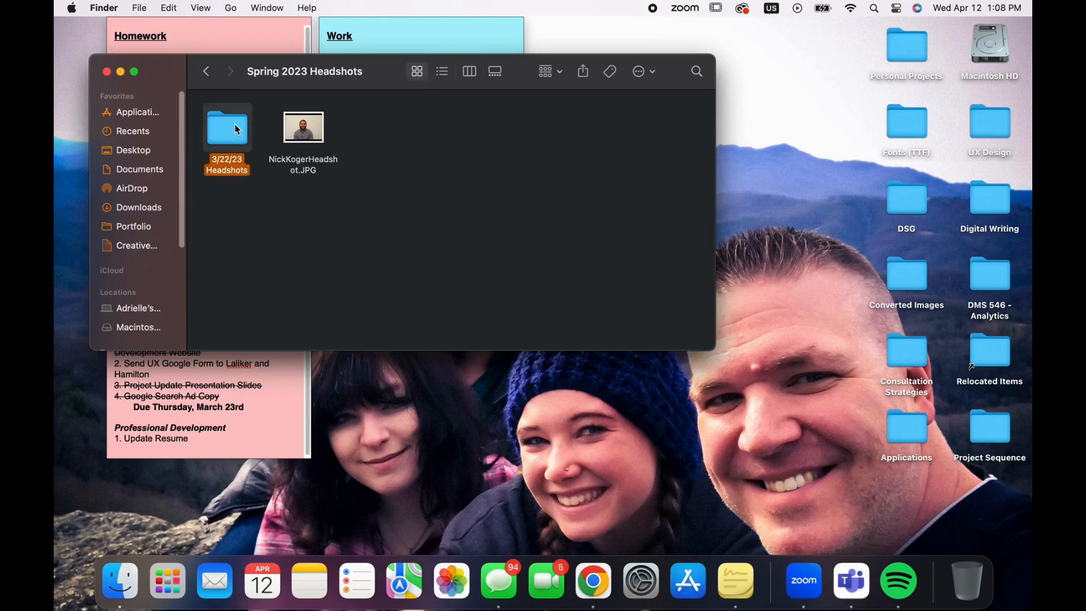
{"action": "double_click", "coordinate": [237, 130]}
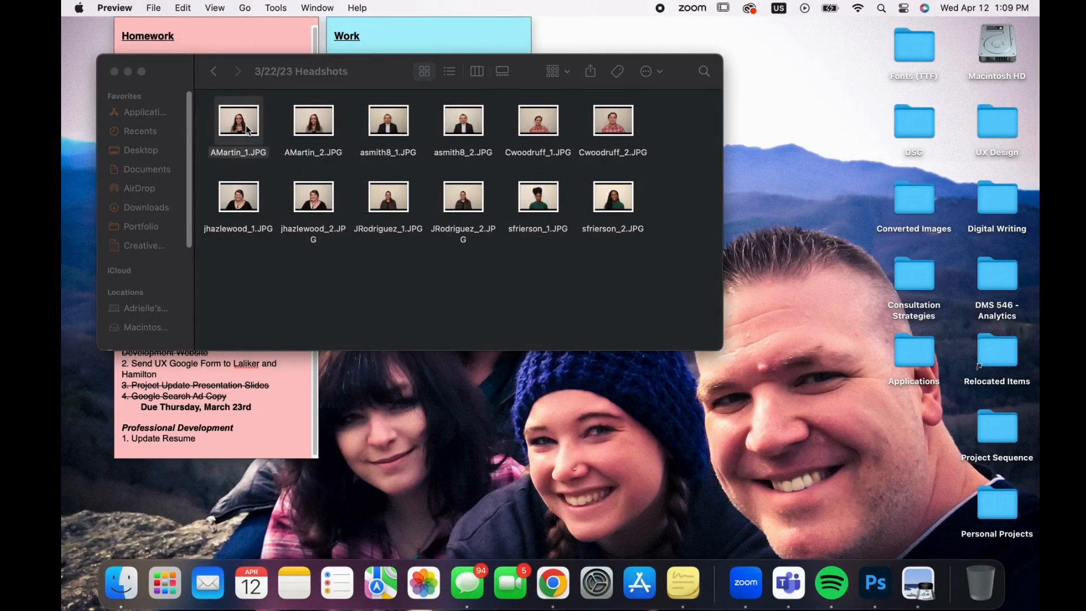
Open the first headshot in the folder with Adobe Photoshop 2023 and fit the image on screen
{"action": "right_click", "coordinate": [240, 125]}
{"action": "mouse_move", "coordinate": [259, 150]}
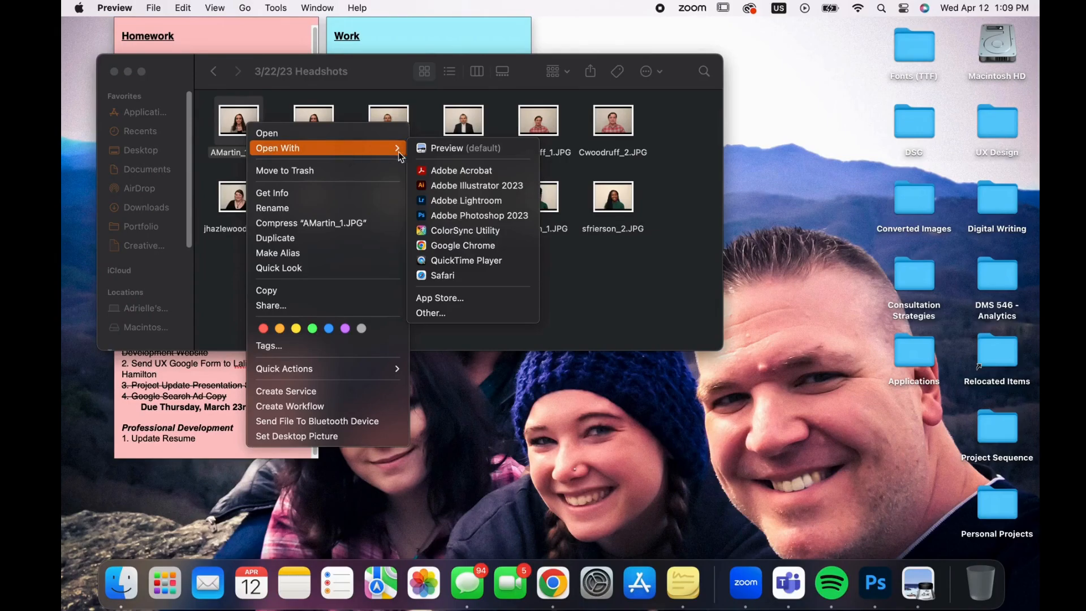
{"action": "left_click", "coordinate": [456, 217]}
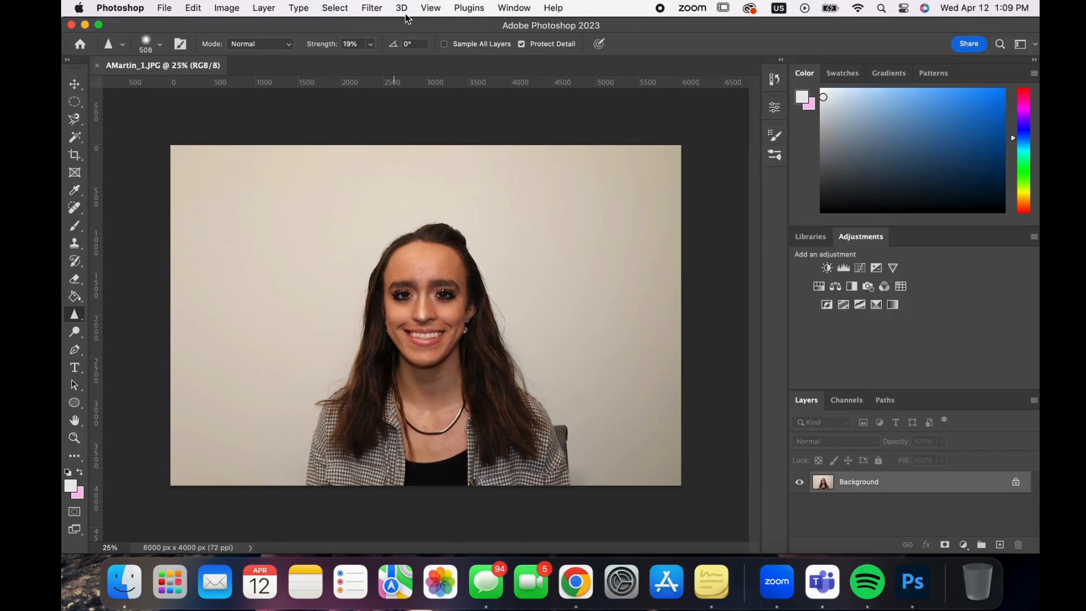
{"action": "left_click", "coordinate": [429, 9]}
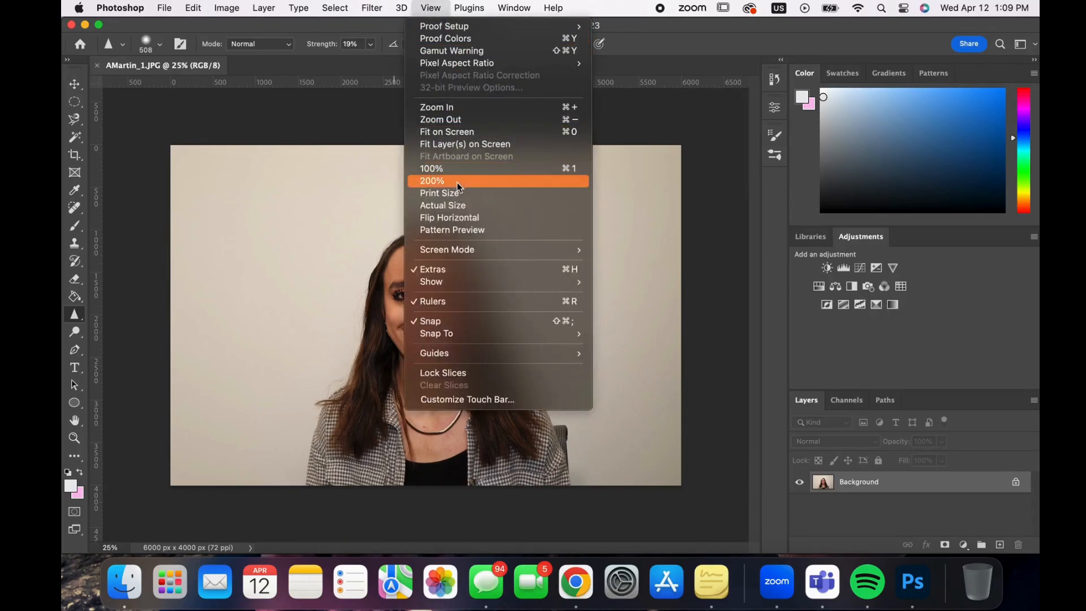
{"action": "left_click", "coordinate": [456, 132]}
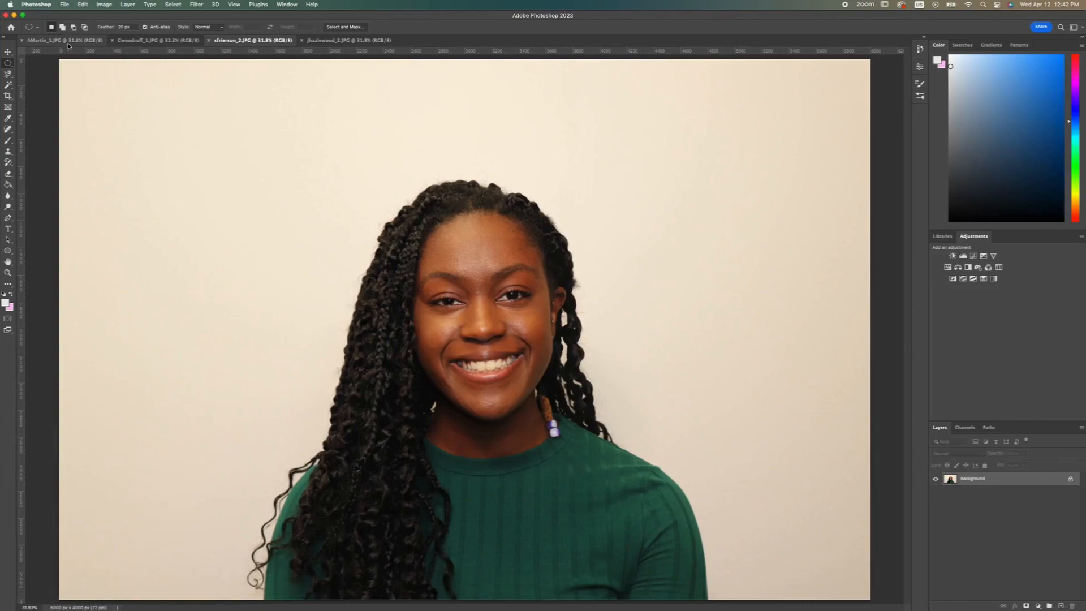
Apply Auto Tone, Auto Contrast and Auto Color to the headshot of the woman in the green top
{"action": "left_click", "coordinate": [105, 5]}
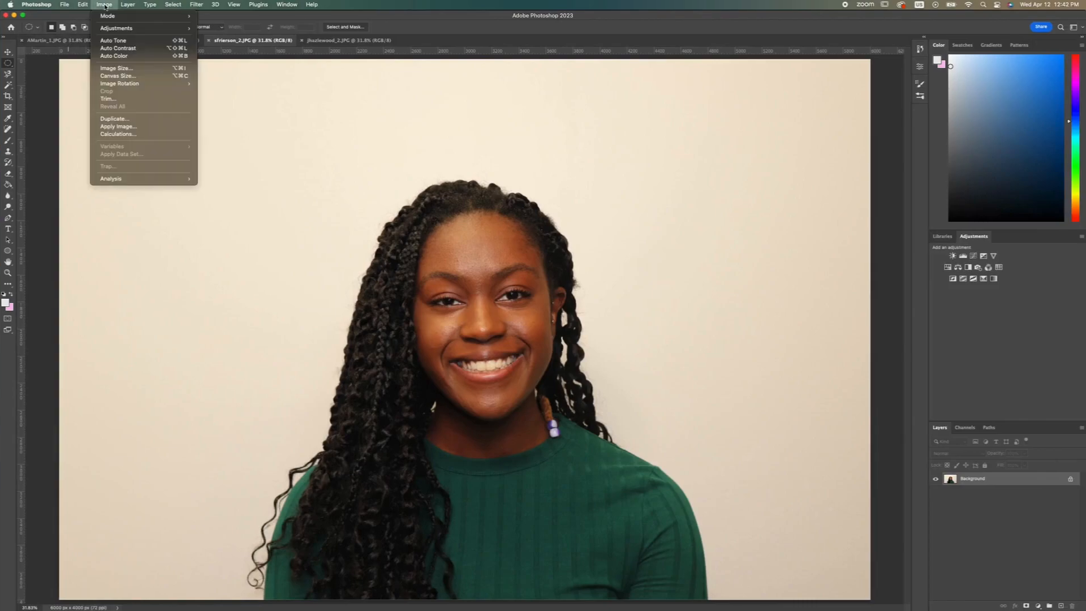
{"action": "left_click", "coordinate": [114, 40]}
{"action": "left_click", "coordinate": [104, 5]}
{"action": "left_click", "coordinate": [114, 49]}
{"action": "left_click", "coordinate": [104, 5]}
{"action": "left_click", "coordinate": [119, 57]}
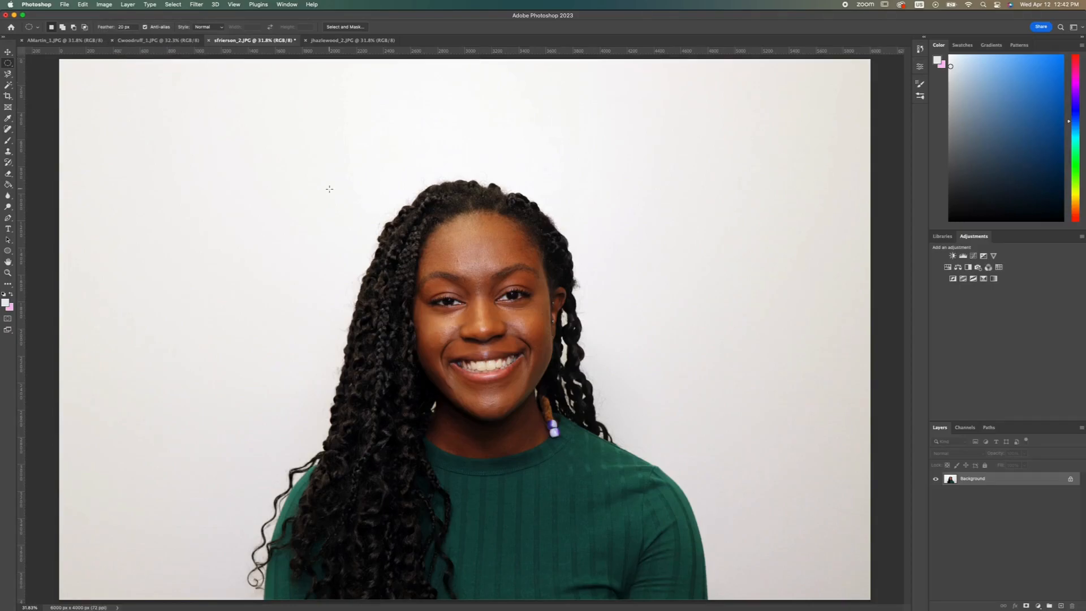
Apply Auto Tone, Auto Contrast and Auto Color to the headshot of the man in the plaid shirt
{"action": "left_click", "coordinate": [162, 41]}
{"action": "left_click", "coordinate": [104, 5]}
{"action": "left_click", "coordinate": [113, 40]}
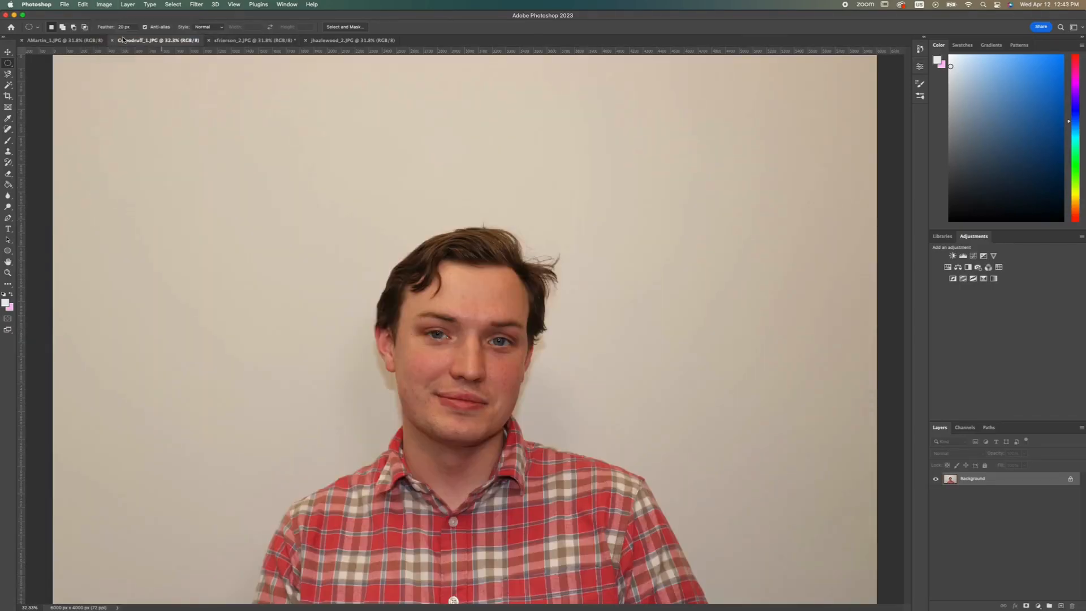
{"action": "left_click", "coordinate": [104, 5]}
{"action": "left_click", "coordinate": [124, 49]}
{"action": "left_click", "coordinate": [104, 5]}
{"action": "left_click", "coordinate": [125, 55]}
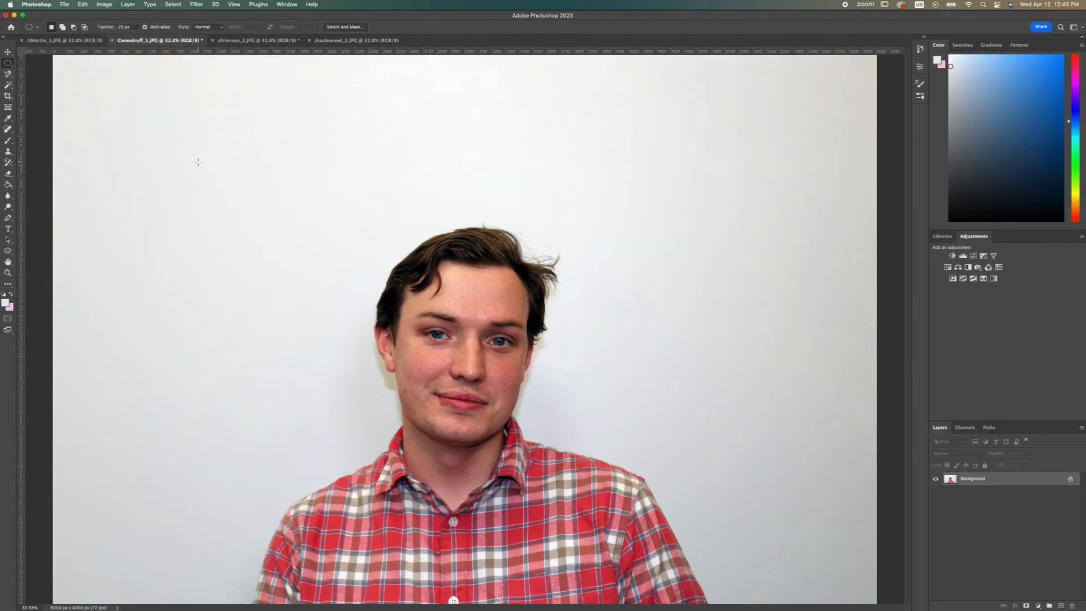
Adjust the plaid-shirt headshot's midtone Color Balance, with Cyan/Red at -14 and Magenta/Green at about +3
{"action": "left_click", "coordinate": [104, 4]}
{"action": "mouse_move", "coordinate": [125, 29]}
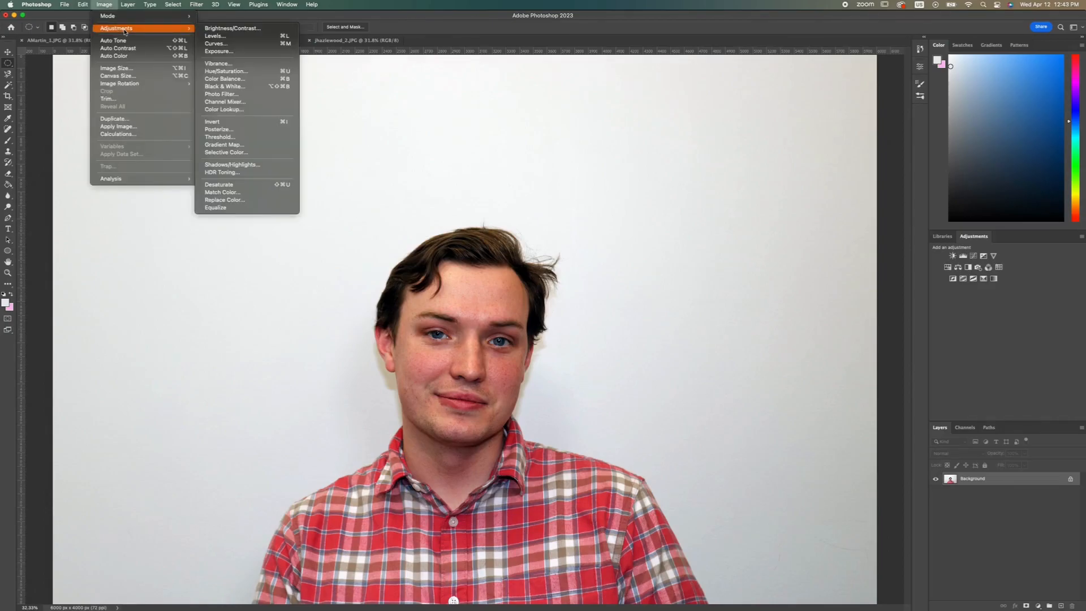
{"action": "left_click", "coordinate": [224, 78]}
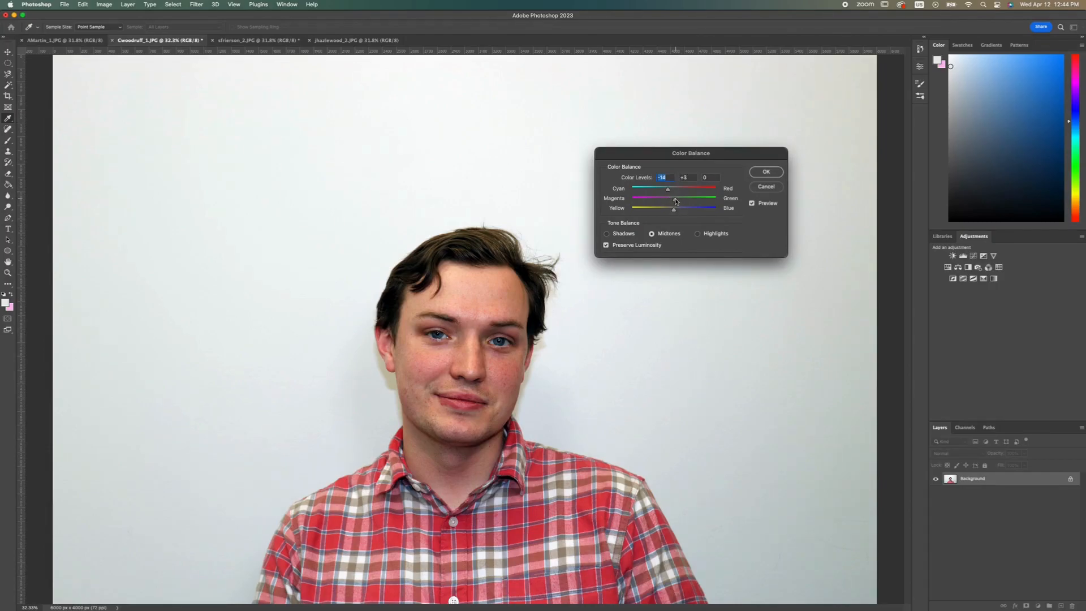
{"action": "left_click", "coordinate": [675, 201]}
{"action": "left_click", "coordinate": [674, 211]}
{"action": "left_click", "coordinate": [767, 172]}
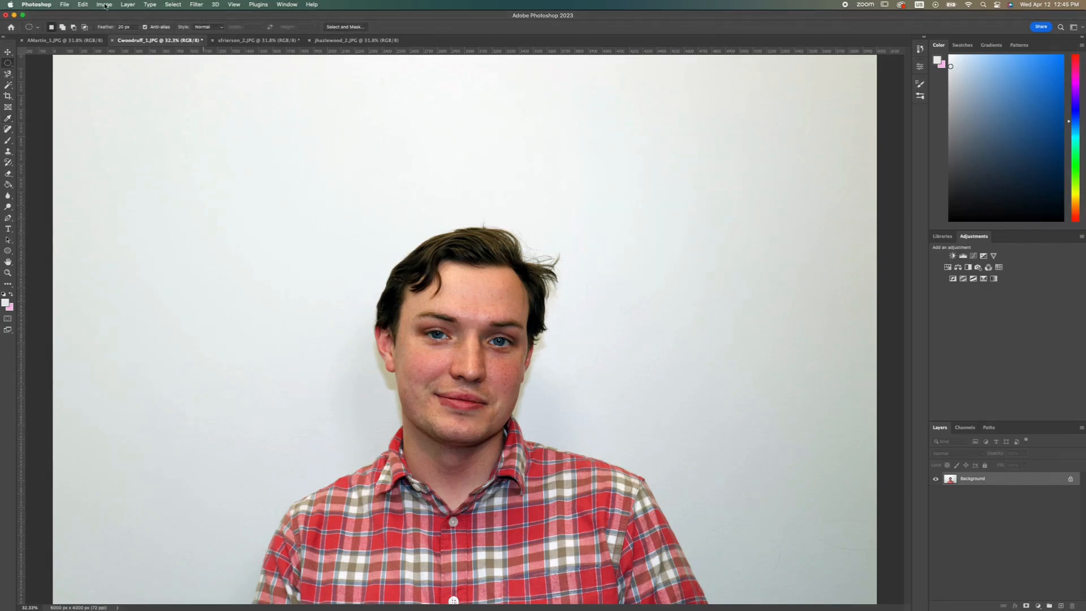
Slightly lower the plaid-shirt headshot's saturation and fine-tune its lightness with Hue/Saturation
{"action": "left_click", "coordinate": [103, 5]}
{"action": "mouse_move", "coordinate": [141, 29]}
{"action": "left_click", "coordinate": [246, 76]}
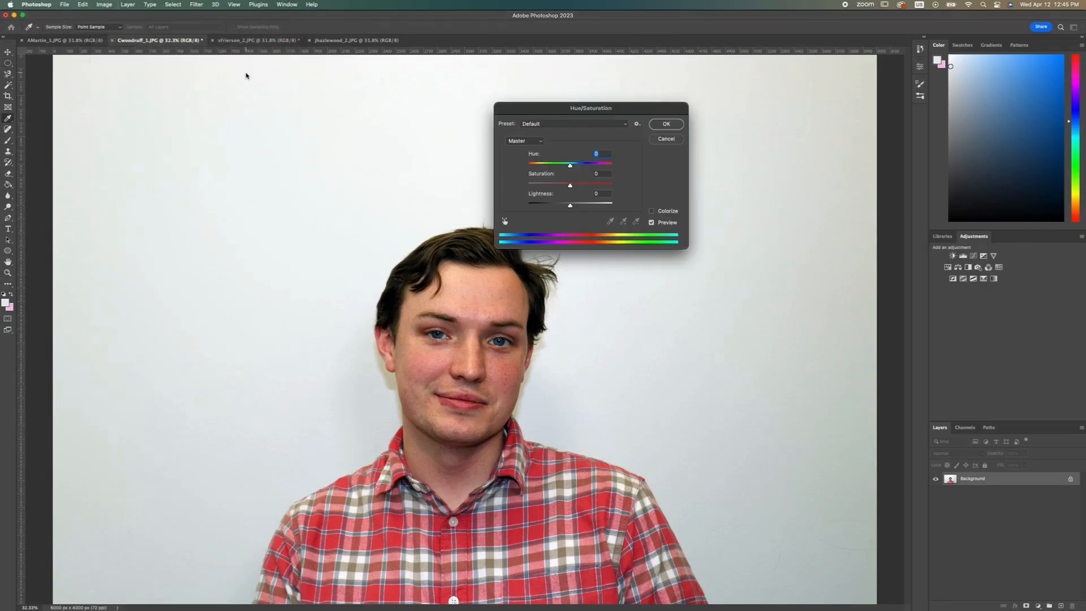
{"action": "left_click_drag", "start_coordinate": [596, 109], "coordinate": [683, 159]}
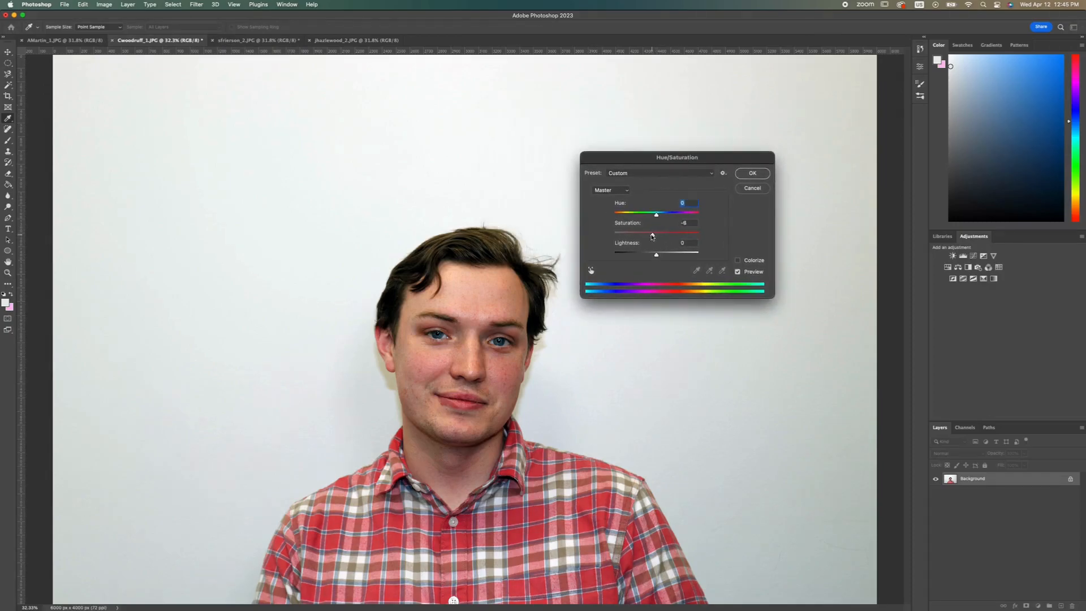
{"action": "left_click_drag", "start_coordinate": [655, 253], "coordinate": [658, 256]}
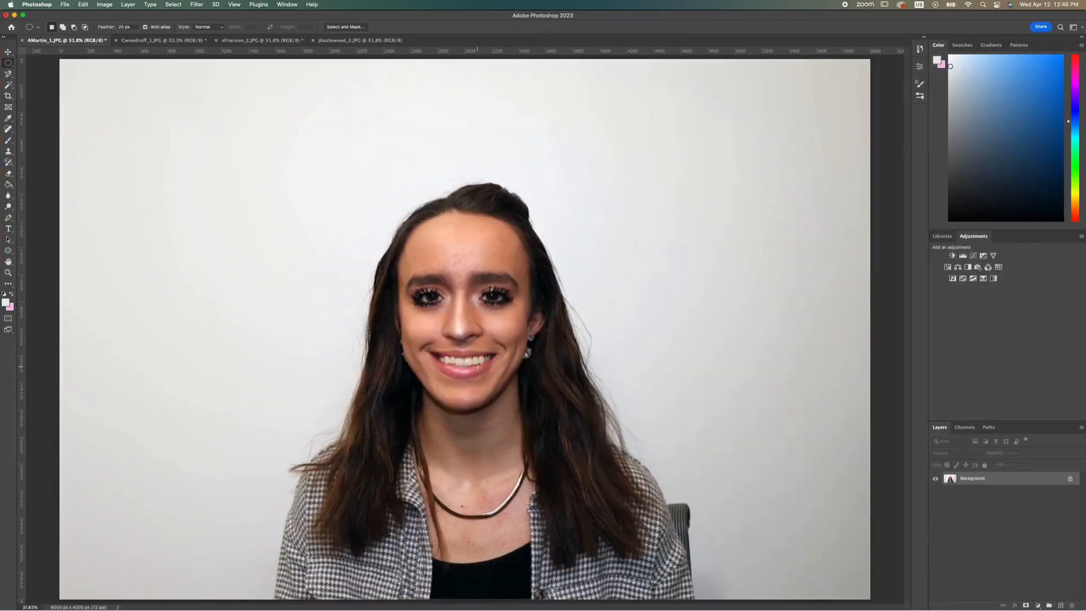
Brighten the teeth in the houndstooth-jacket headshot with the Dodge tool, using midtones range and 47% exposure
{"action": "scroll", "coordinate": [478, 367], "scroll_direction": "up", "scroll_amount": 5}
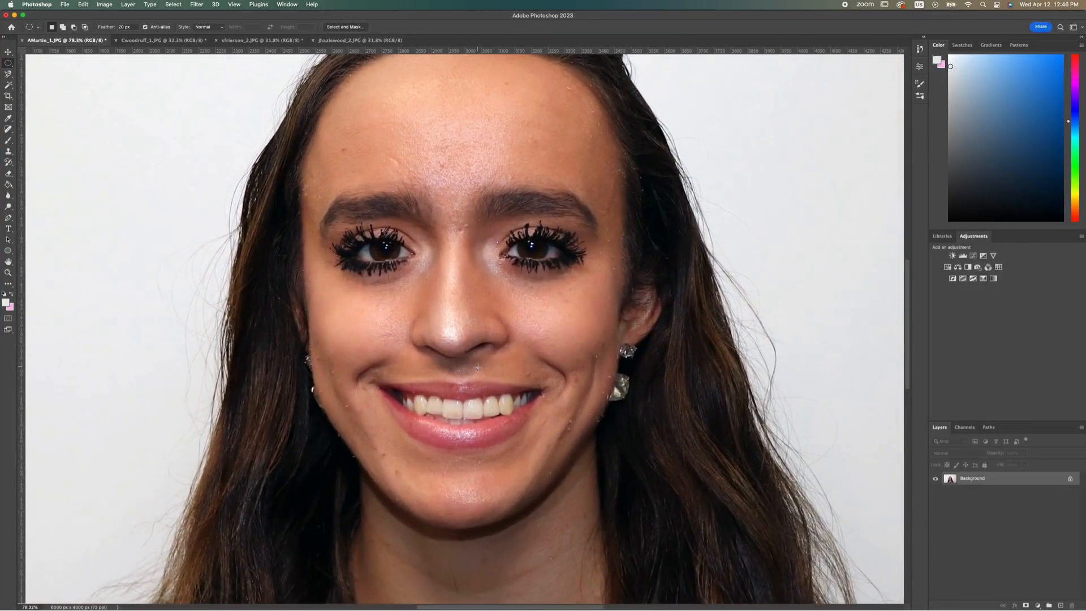
{"action": "left_click", "coordinate": [8, 206]}
{"action": "left_click", "coordinate": [39, 206]}
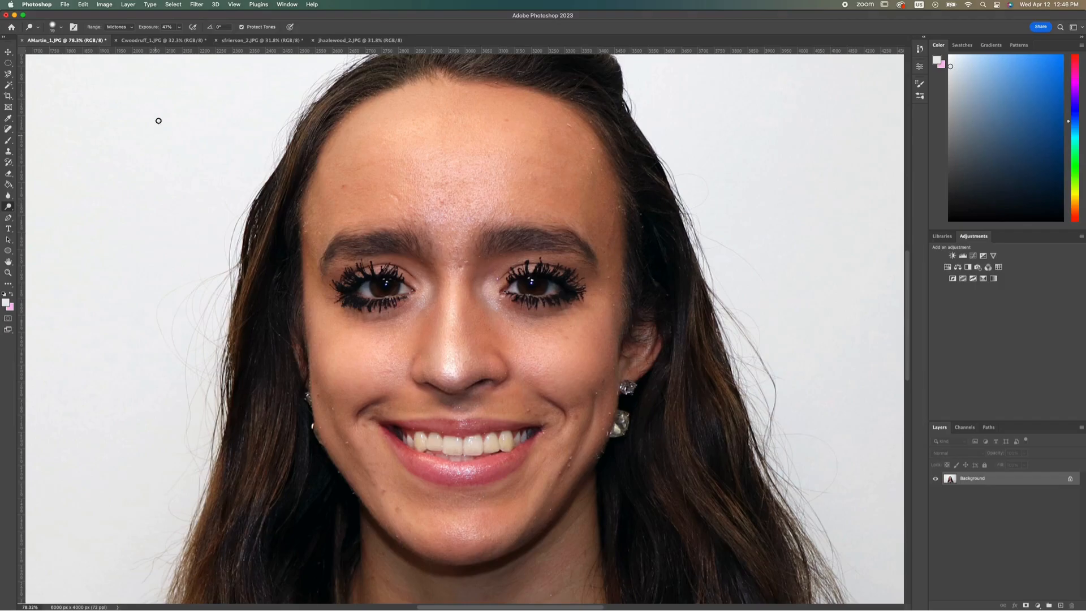
{"action": "left_click", "coordinate": [60, 28]}
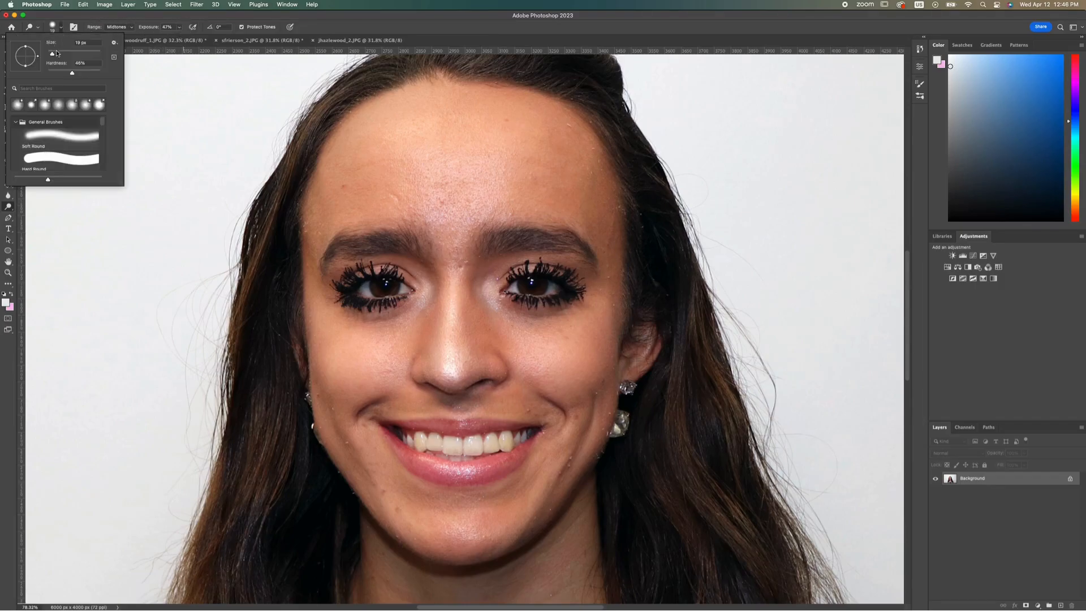
{"action": "mouse_move", "coordinate": [464, 447]}
{"action": "left_mouse_down"}
{"action": "mouse_move", "coordinate": [512, 441]}
{"action": "mouse_move", "coordinate": [417, 446]}
{"action": "mouse_move", "coordinate": [459, 439]}
{"action": "left_mouse_up"}
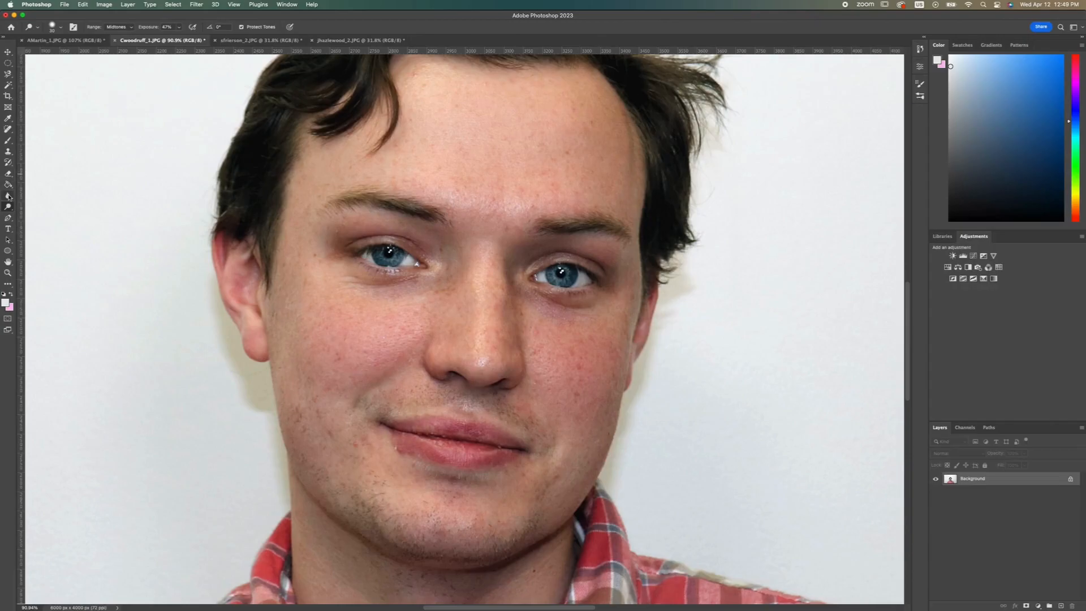
Remove blemishes beside the mouth, on the nose and on the forehead of the plaid-shirt headshot with the Spot Healing Brush
{"action": "left_click", "coordinate": [9, 130]}
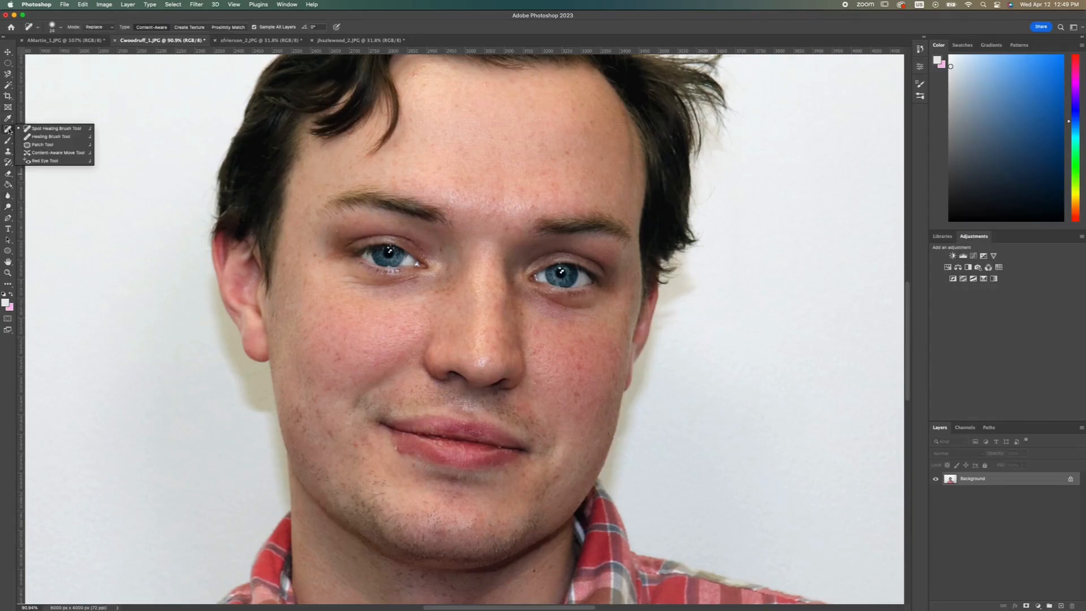
{"action": "left_click", "coordinate": [46, 129]}
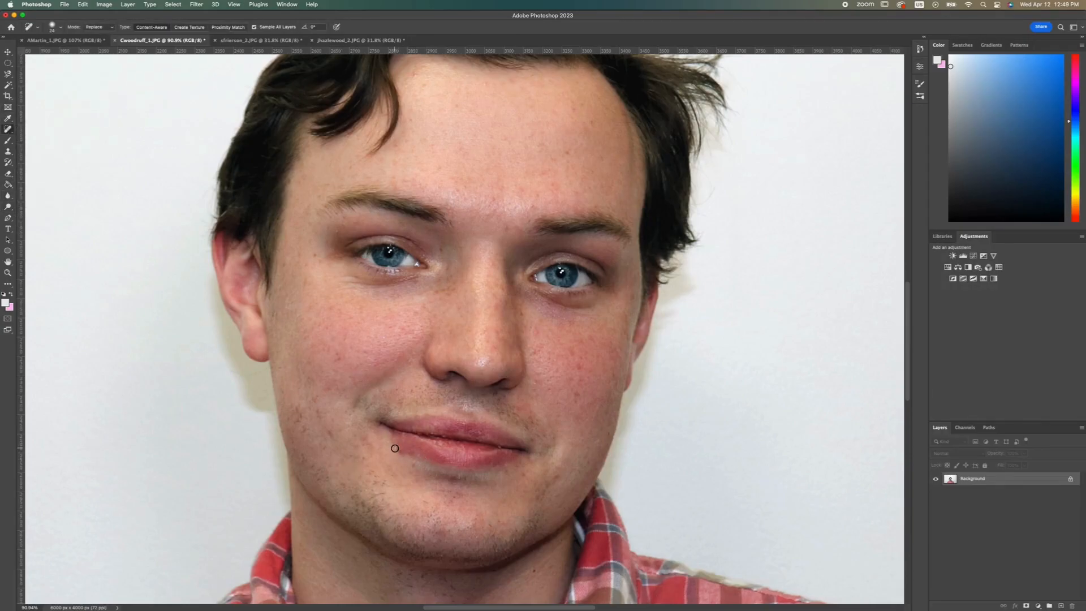
{"action": "left_click_drag", "start_coordinate": [400, 452], "coordinate": [400, 452]}
{"action": "left_click", "coordinate": [497, 306]}
{"action": "left_click", "coordinate": [532, 209]}
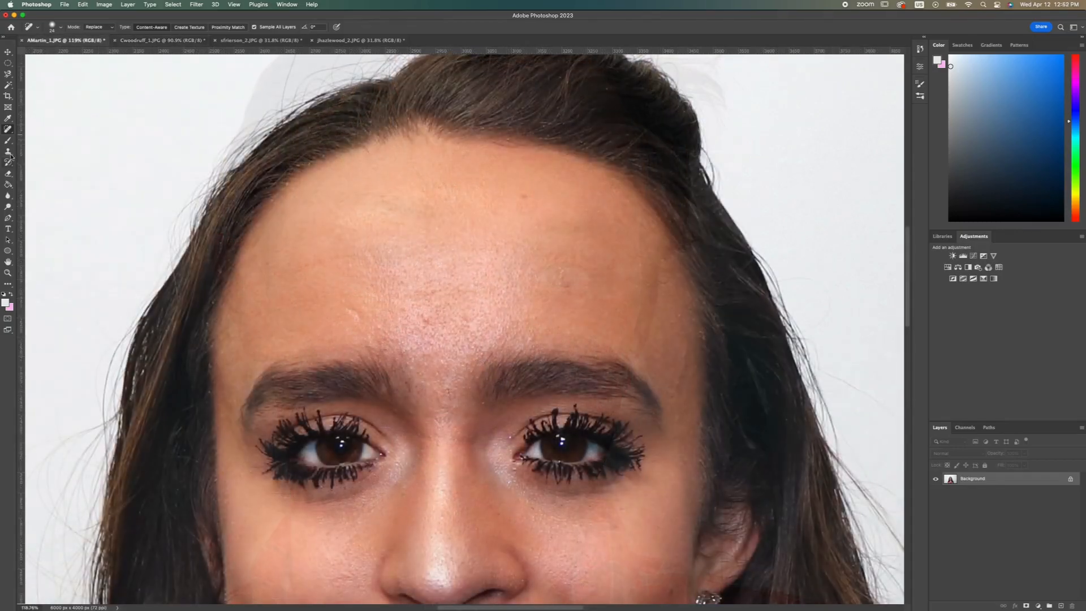
Soften the forehead shine in the houndstooth-jacket headshot with the Clone Stamp, using a soft 79 px brush at 27% opacity
{"action": "left_click", "coordinate": [8, 151]}
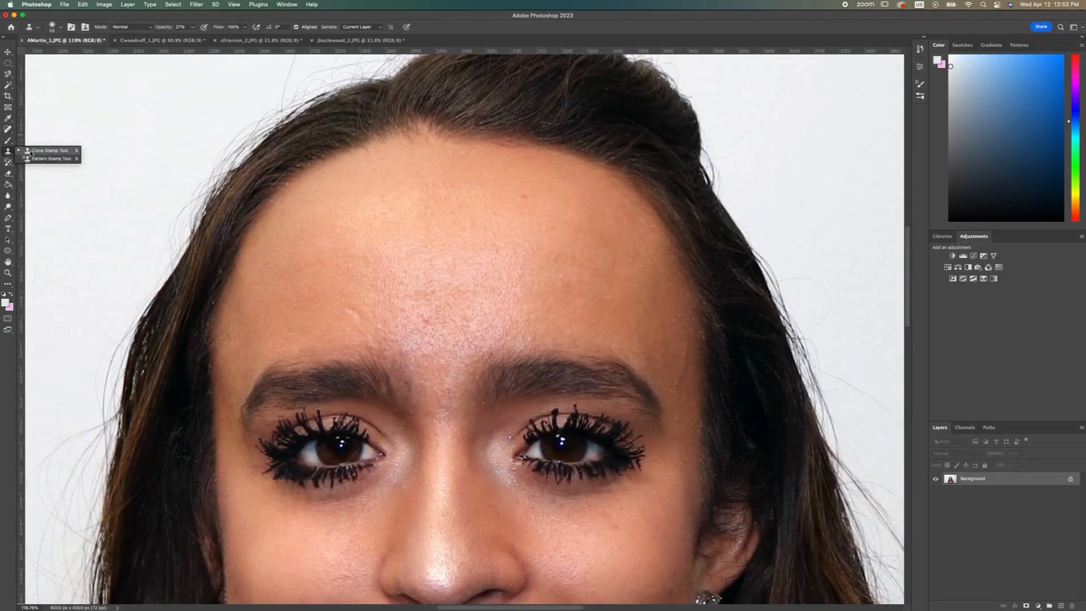
{"action": "left_click", "coordinate": [61, 27]}
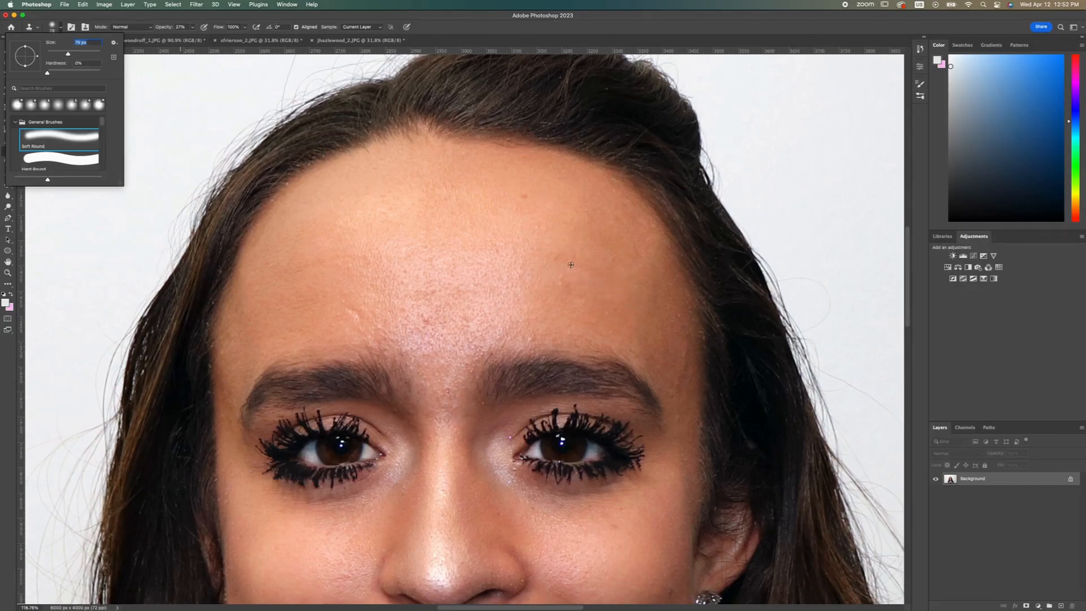
{"action": "left_click", "coordinate": [553, 313], "text": "alt"}
{"action": "mouse_move", "coordinate": [530, 305]}
{"action": "left_mouse_down"}
{"action": "mouse_move", "coordinate": [527, 319]}
{"action": "mouse_move", "coordinate": [529, 252]}
{"action": "mouse_move", "coordinate": [500, 246]}
{"action": "mouse_move", "coordinate": [521, 279]}
{"action": "left_mouse_up"}
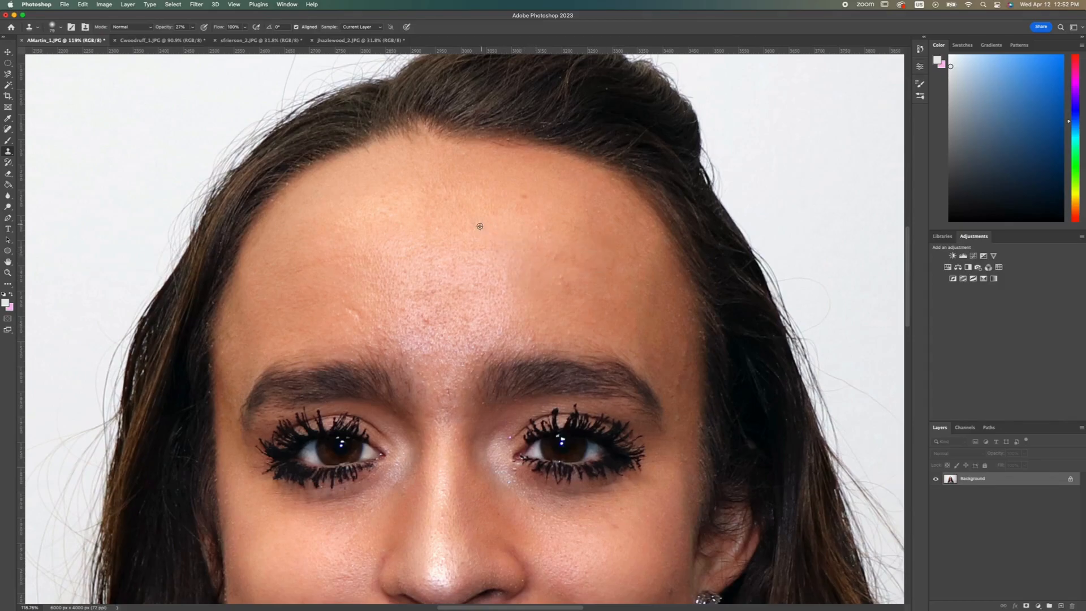
{"action": "left_click", "coordinate": [466, 209], "text": "alt"}
{"action": "mouse_move", "coordinate": [474, 233]}
{"action": "left_mouse_down"}
{"action": "mouse_move", "coordinate": [457, 235]}
{"action": "mouse_move", "coordinate": [514, 243]}
{"action": "mouse_move", "coordinate": [427, 245]}
{"action": "mouse_move", "coordinate": [376, 262]}
{"action": "mouse_move", "coordinate": [371, 240]}
{"action": "mouse_move", "coordinate": [343, 269]}
{"action": "mouse_move", "coordinate": [408, 246]}
{"action": "mouse_move", "coordinate": [379, 279]}
{"action": "mouse_move", "coordinate": [388, 306]}
{"action": "mouse_move", "coordinate": [349, 301]}
{"action": "mouse_move", "coordinate": [358, 332]}
{"action": "mouse_move", "coordinate": [375, 335]}
{"action": "left_mouse_up"}
{"action": "left_click", "coordinate": [335, 274], "text": "alt"}
{"action": "left_click", "coordinate": [316, 318], "text": "alt"}
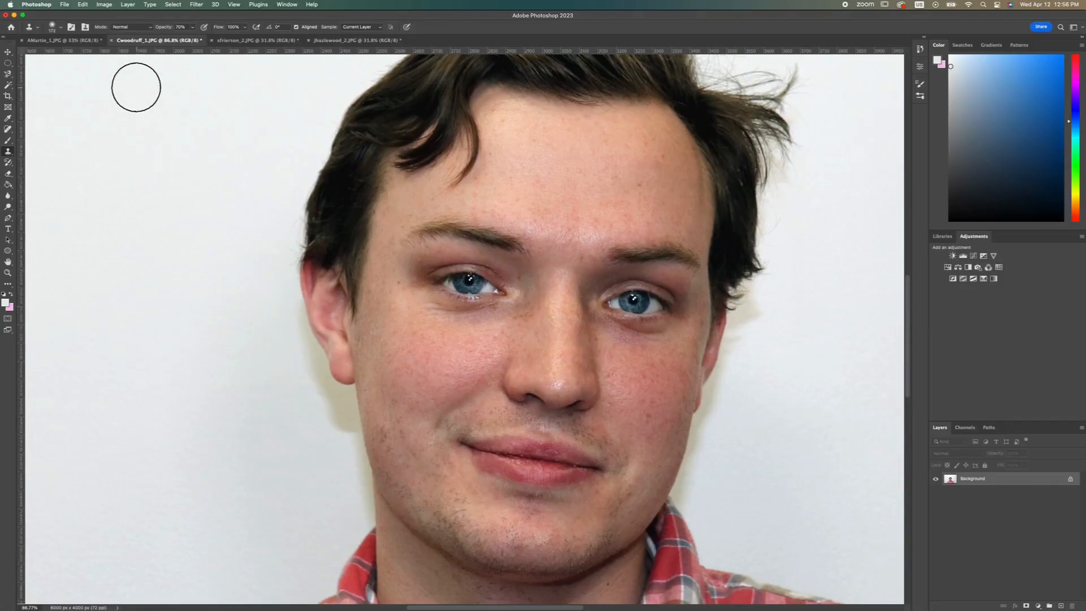
Clone clean wall over the shadow below the ear and beside the jaw in the plaid-shirt headshot
{"action": "left_click", "coordinate": [62, 29]}
{"action": "scroll", "coordinate": [55, 135], "scroll_direction": "down", "scroll_amount": 3}
{"action": "left_click", "coordinate": [67, 145]}
{"action": "mouse_move", "coordinate": [277, 341]}
{"action": "left_mouse_down"}
{"action": "mouse_move", "coordinate": [266, 279]}
{"action": "mouse_move", "coordinate": [255, 282]}
{"action": "mouse_move", "coordinate": [327, 420]}
{"action": "mouse_move", "coordinate": [343, 508]}
{"action": "mouse_move", "coordinate": [313, 478]}
{"action": "left_mouse_up"}
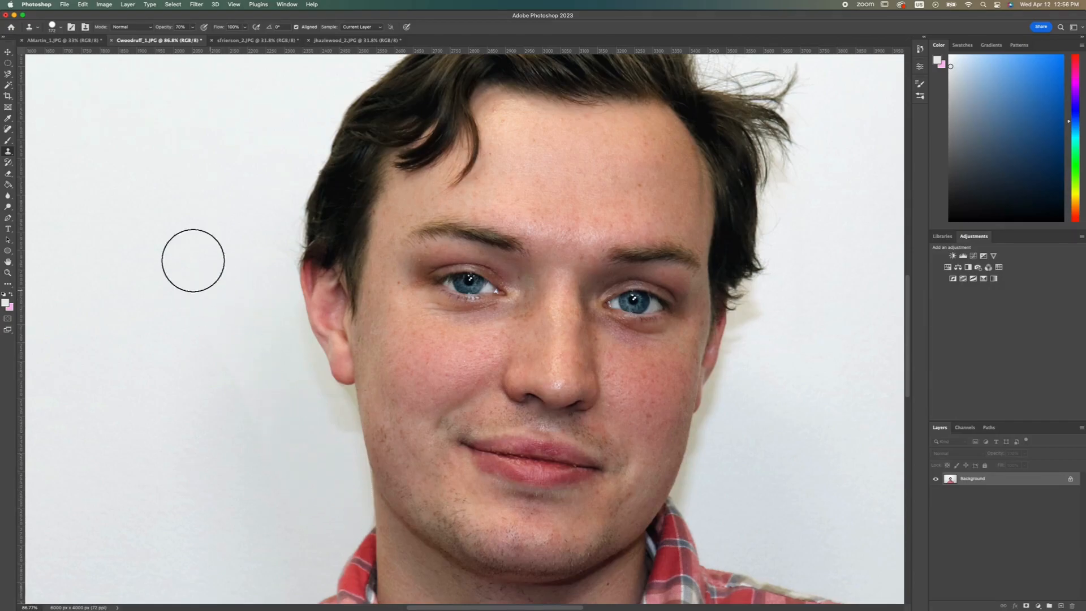
{"action": "left_click", "coordinate": [62, 29]}
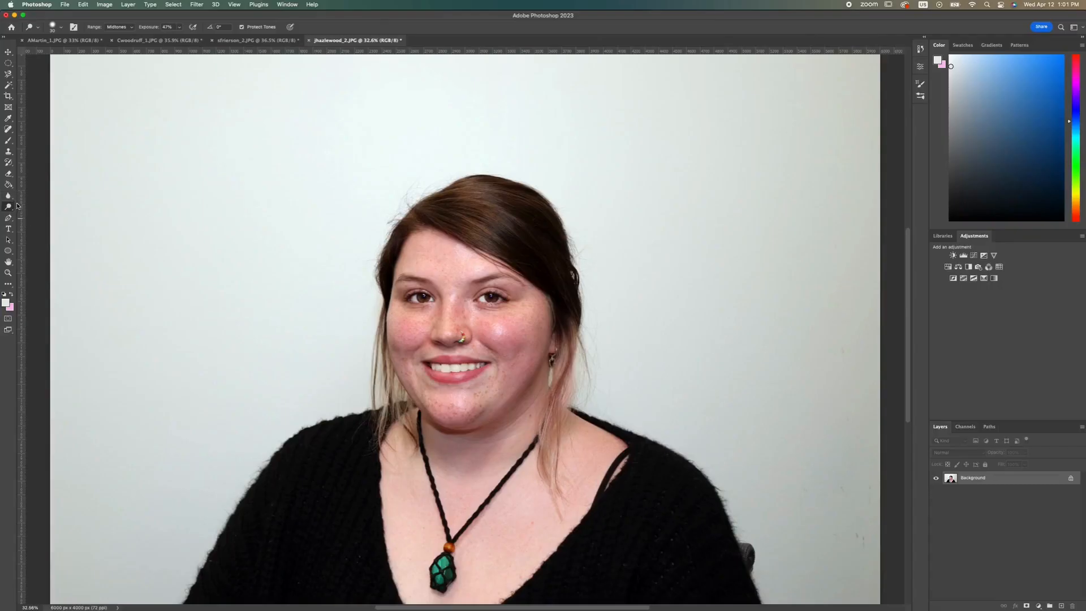
Set up the Sharpen tool with a 508 px brush on the headshot of the woman in the black sweater
{"action": "left_click", "coordinate": [8, 196]}
{"action": "left_click", "coordinate": [36, 204]}
{"action": "left_click", "coordinate": [61, 29]}
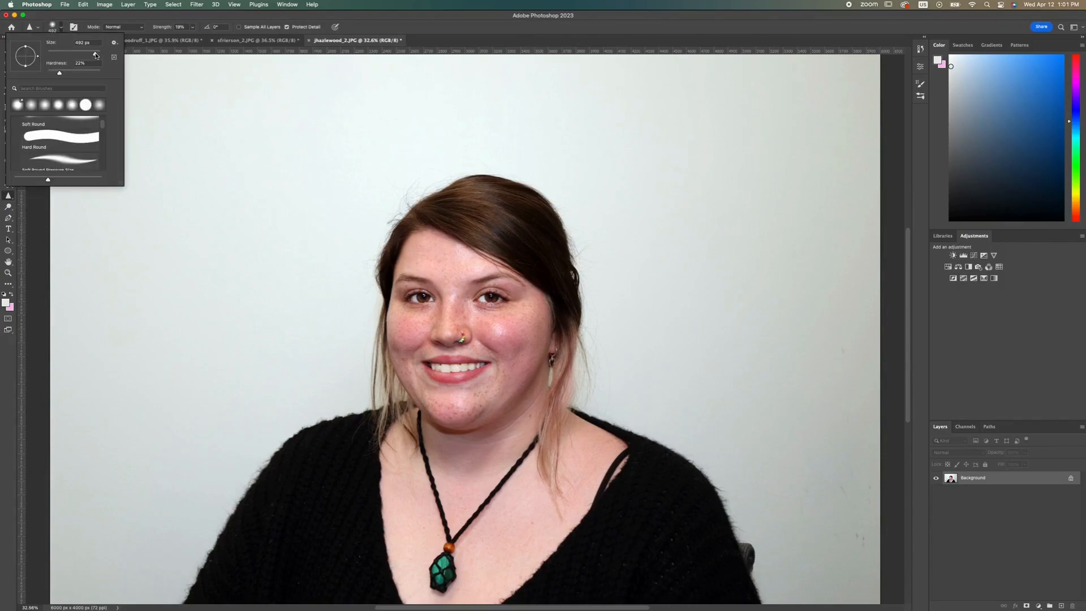
{"action": "left_click", "coordinate": [61, 73]}
{"action": "left_click", "coordinate": [248, 168]}
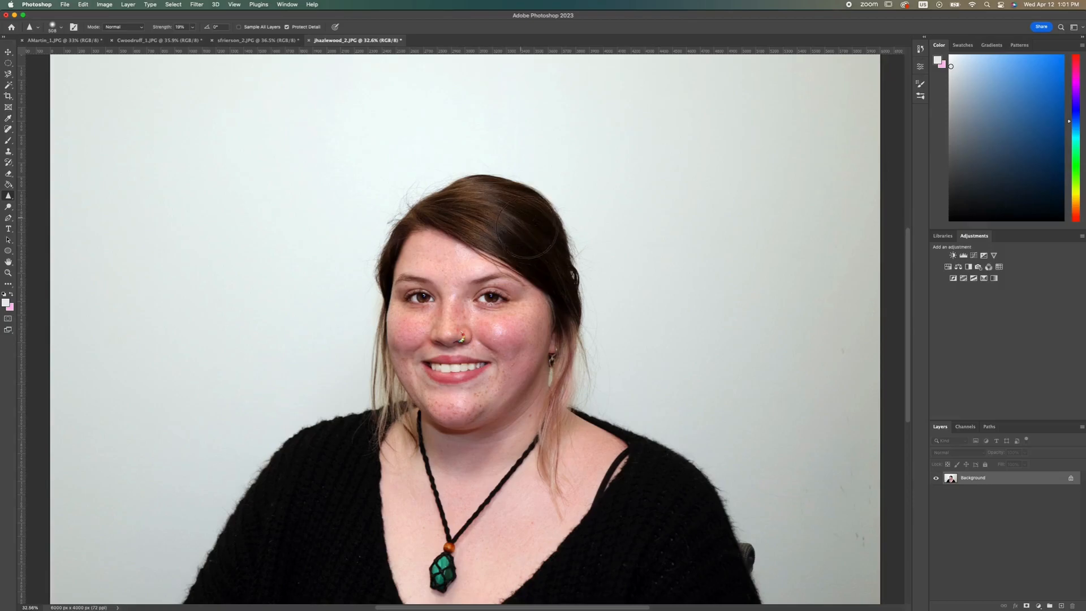